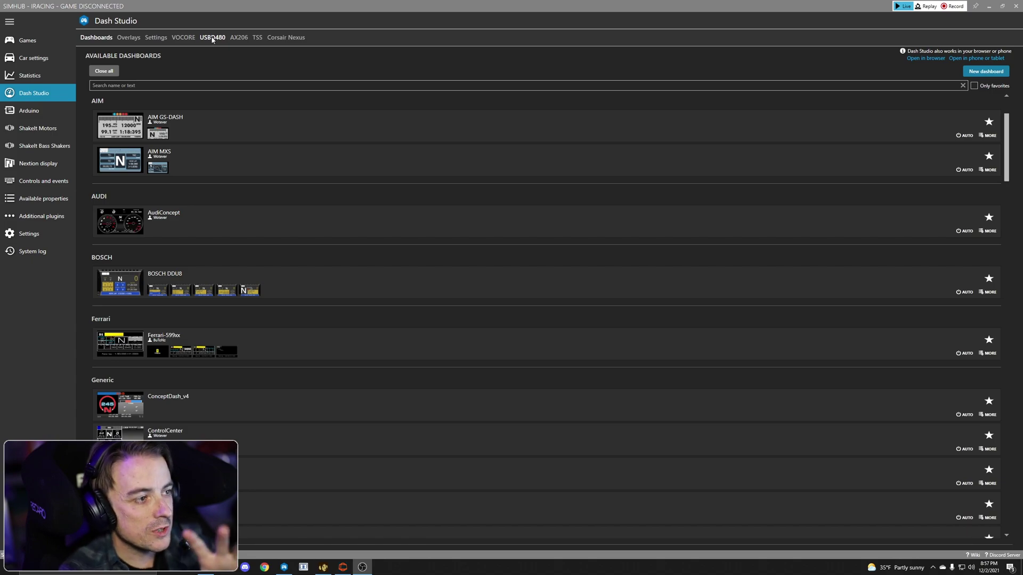
# Show the USBD480 LCD settings after a brief look at the VOCORE tab.
pyautogui.click(213, 40)
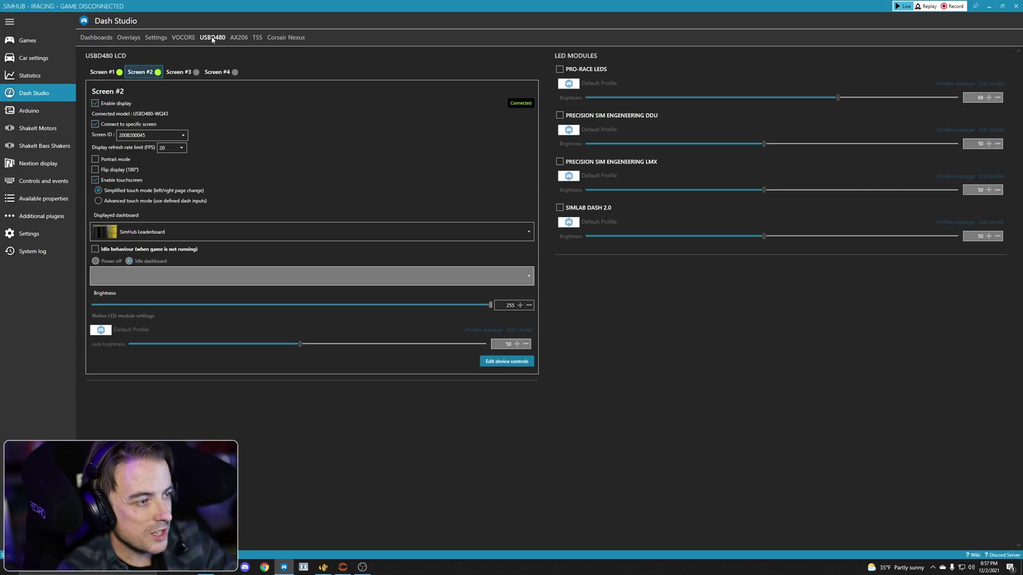
pyautogui.click(189, 40)
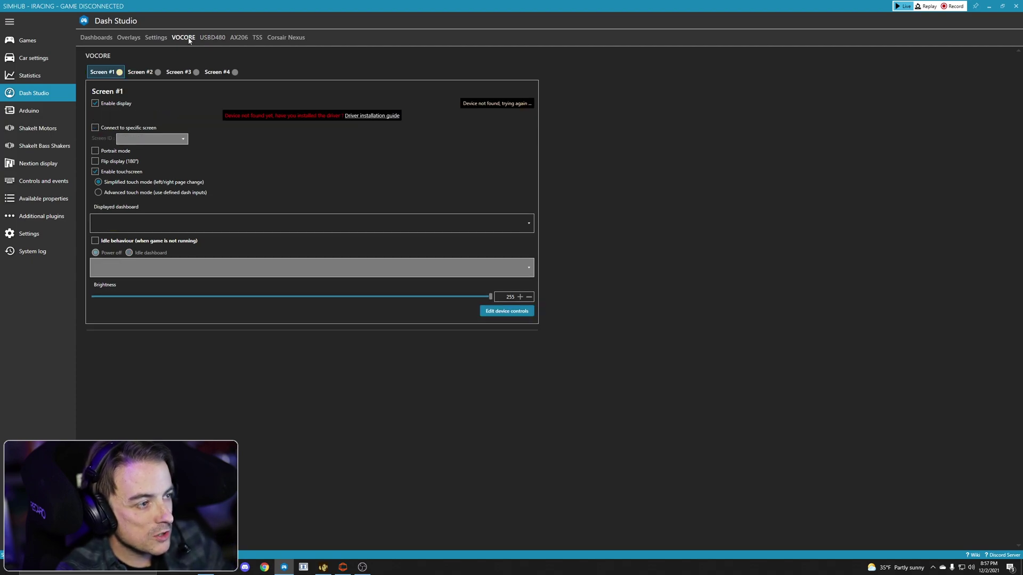
pyautogui.click(217, 38)
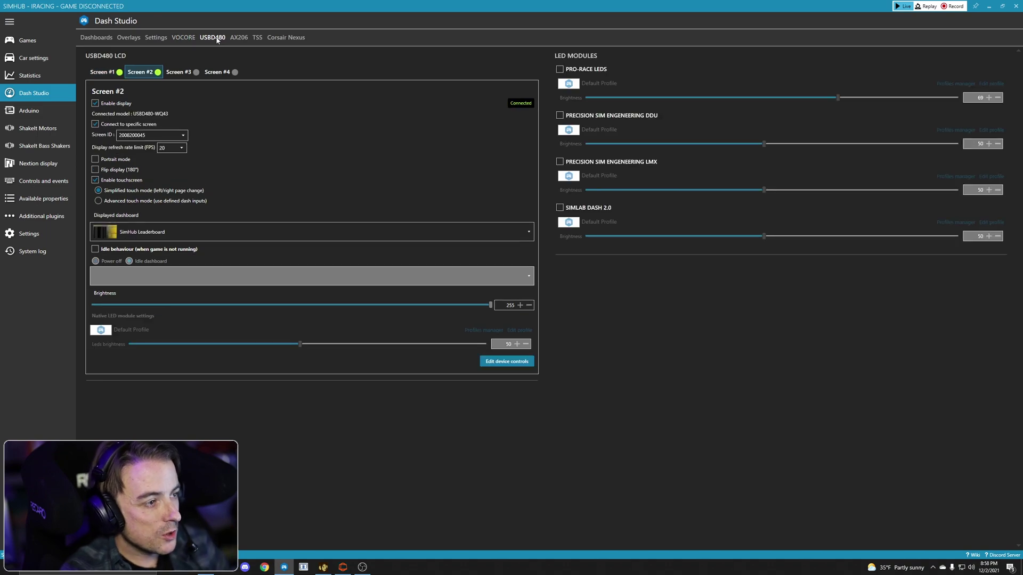
pyautogui.click(102, 71)
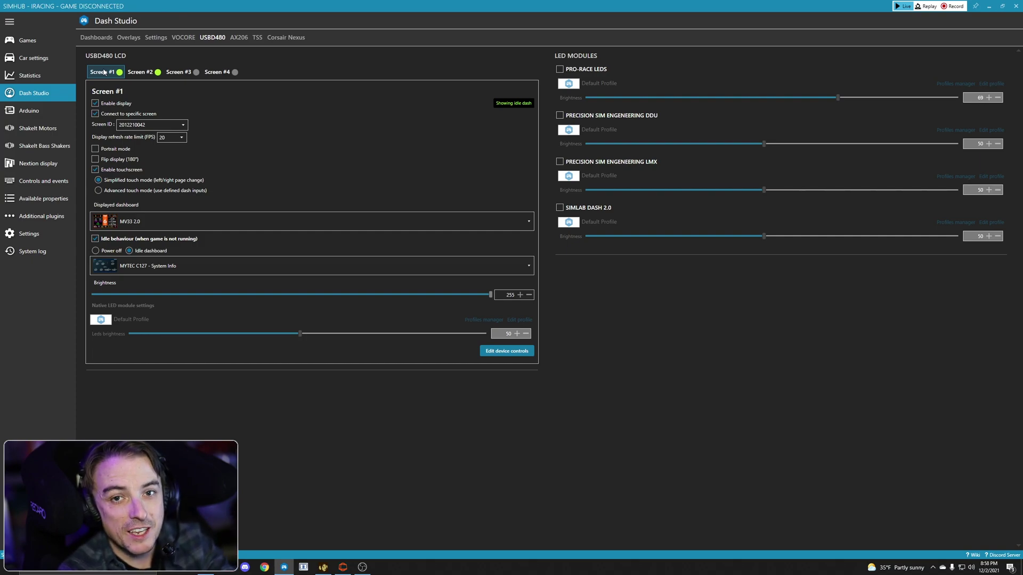
pyautogui.click(185, 126)
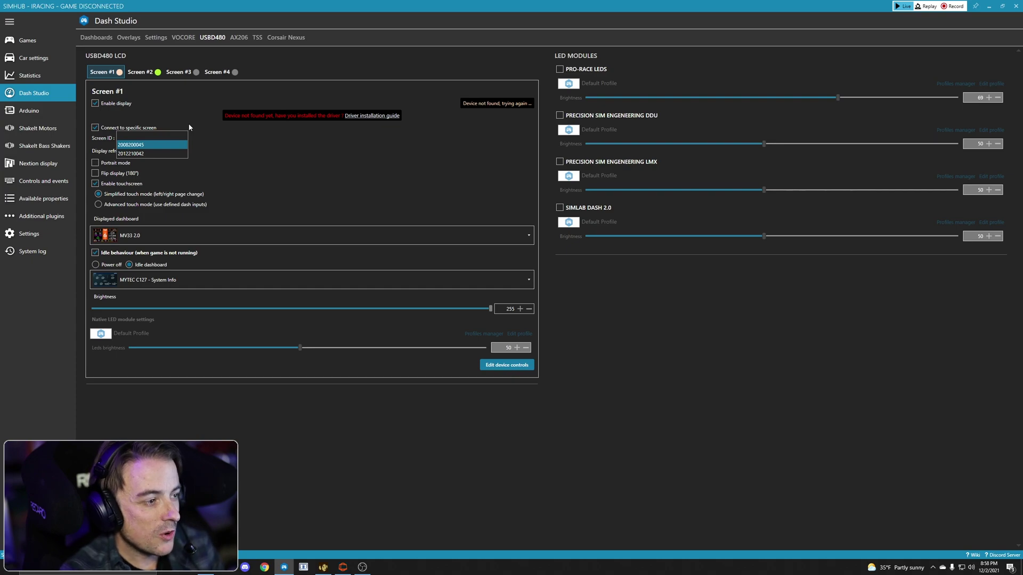
pyautogui.click(144, 153)
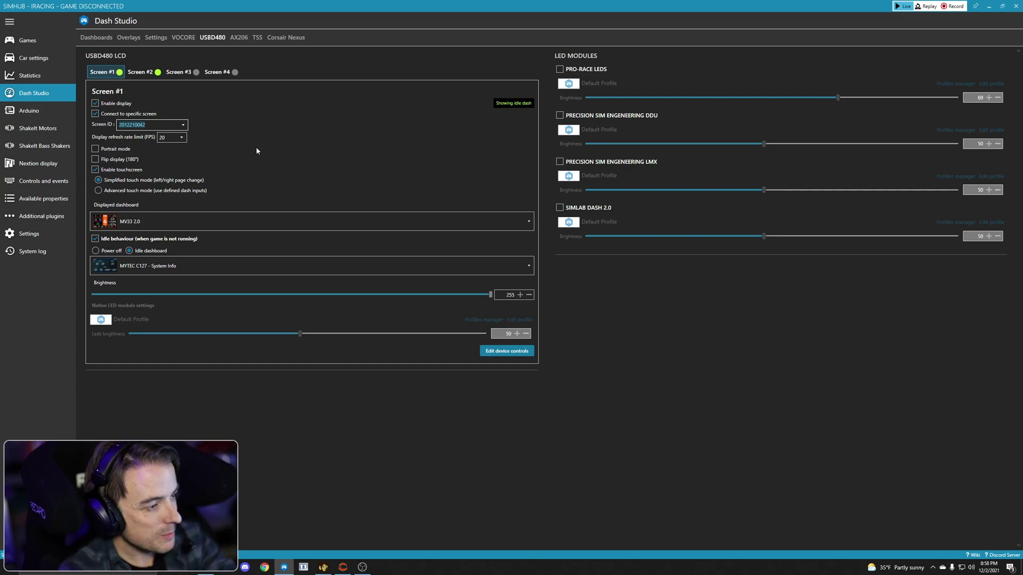
# Re-enable Connect to specific screen and disable the touchscreen for Screen #1.
pyautogui.click(95, 104)
pyautogui.click(96, 115)
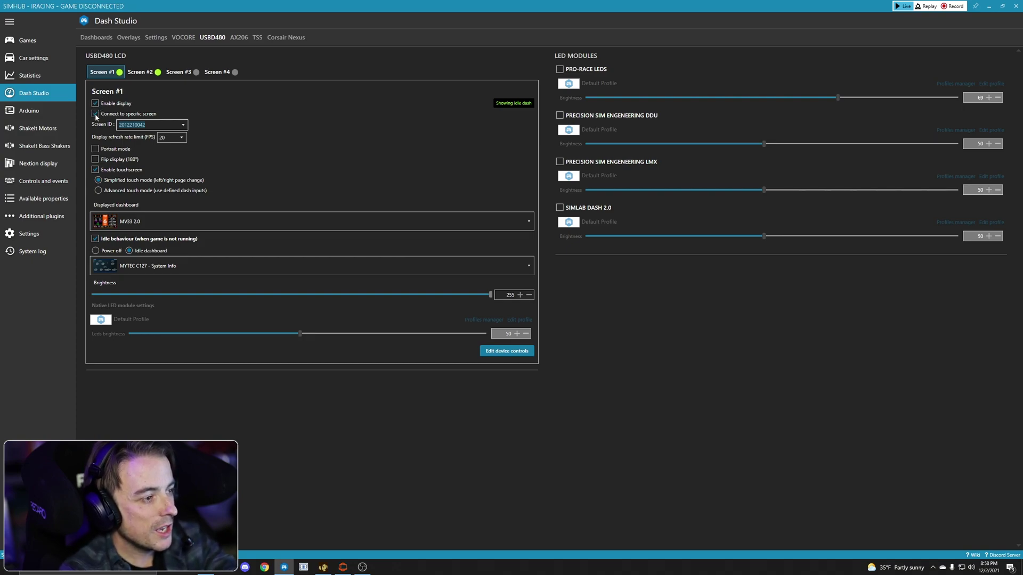
pyautogui.click(96, 115)
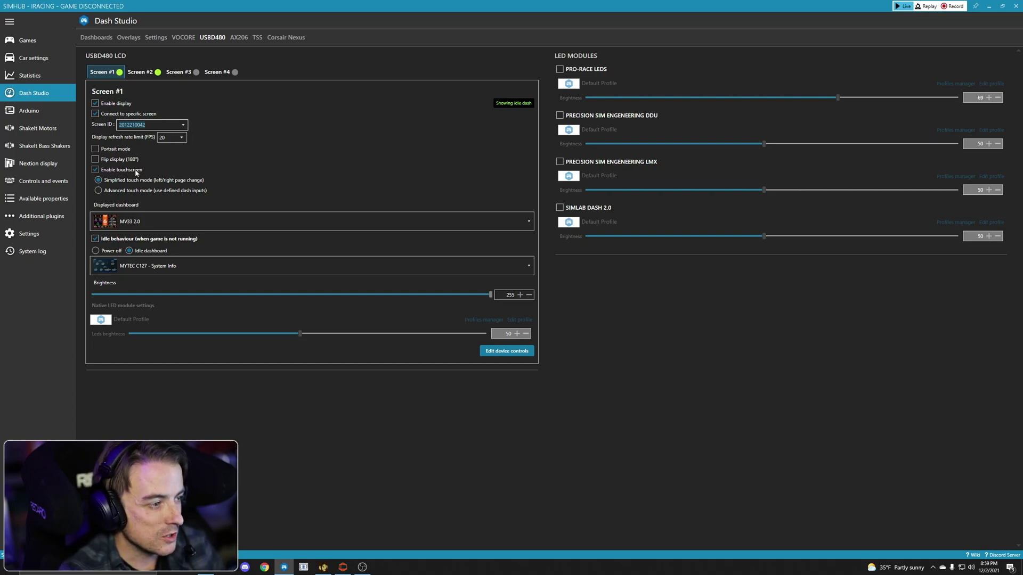
pyautogui.click(97, 170)
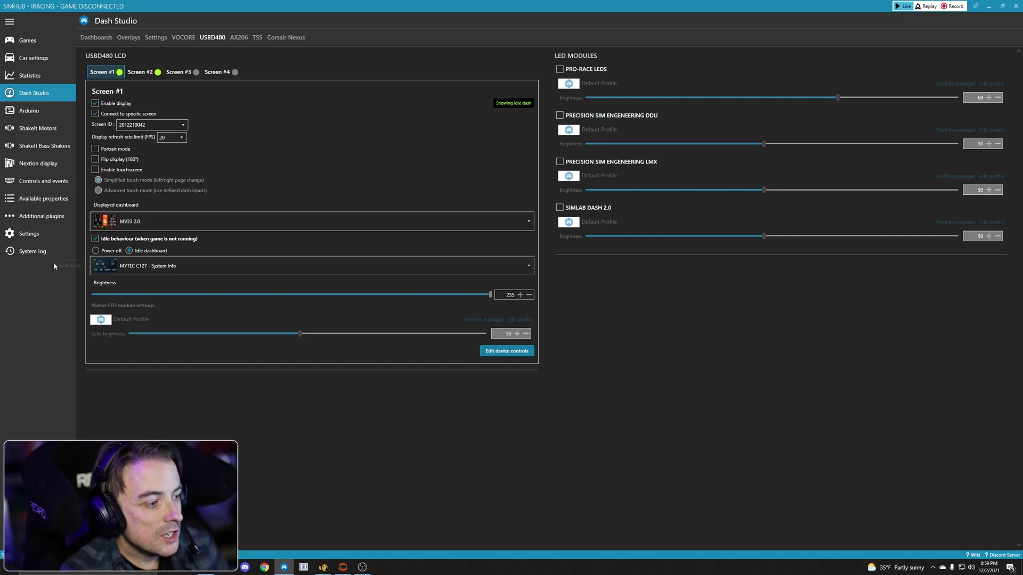
# Set Screen #1's displayed dashboard to SimHub Leaderboard.
pyautogui.click(529, 224)
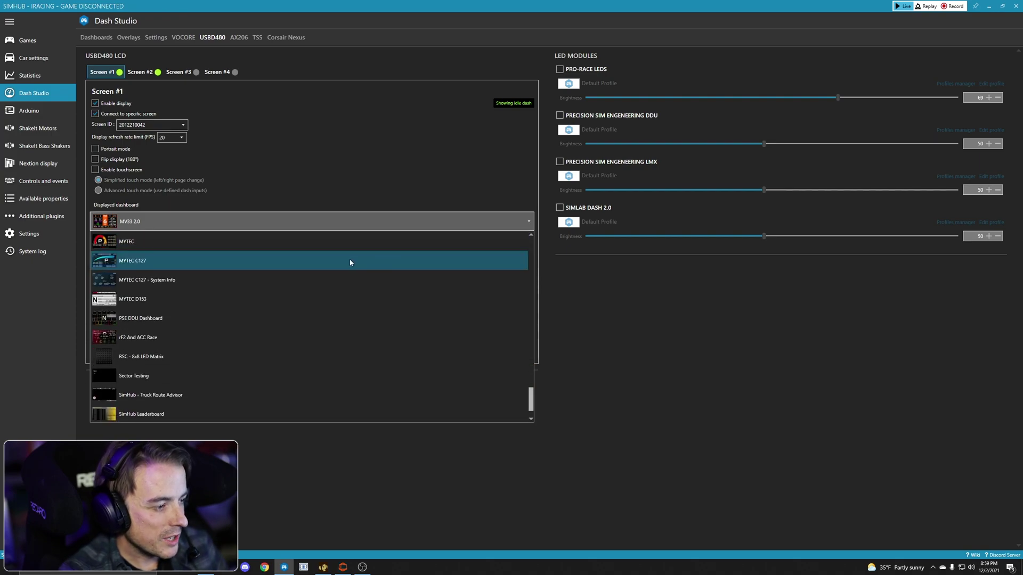
pyautogui.scroll(-3, 350, 259)
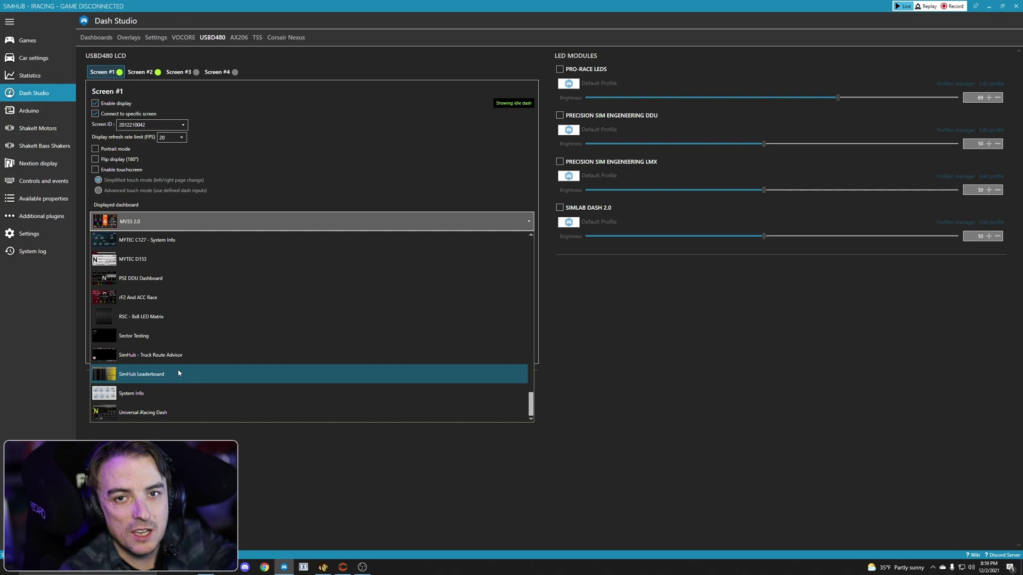
pyautogui.click(135, 374)
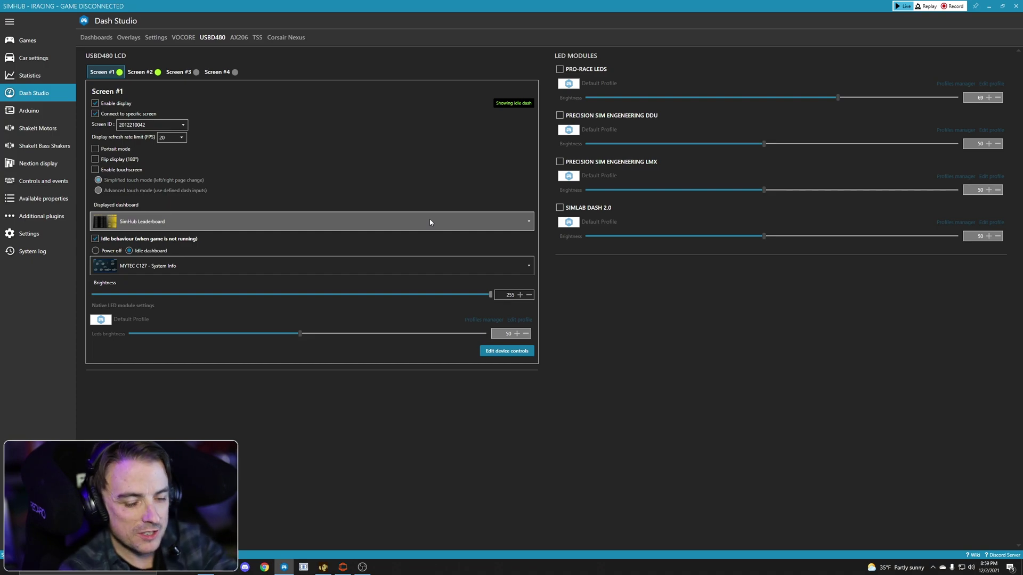
# Enable idle behaviour on Screen #1, showing MYTEC C127 - System Info as the idle dashboard.
pyautogui.click(96, 238)
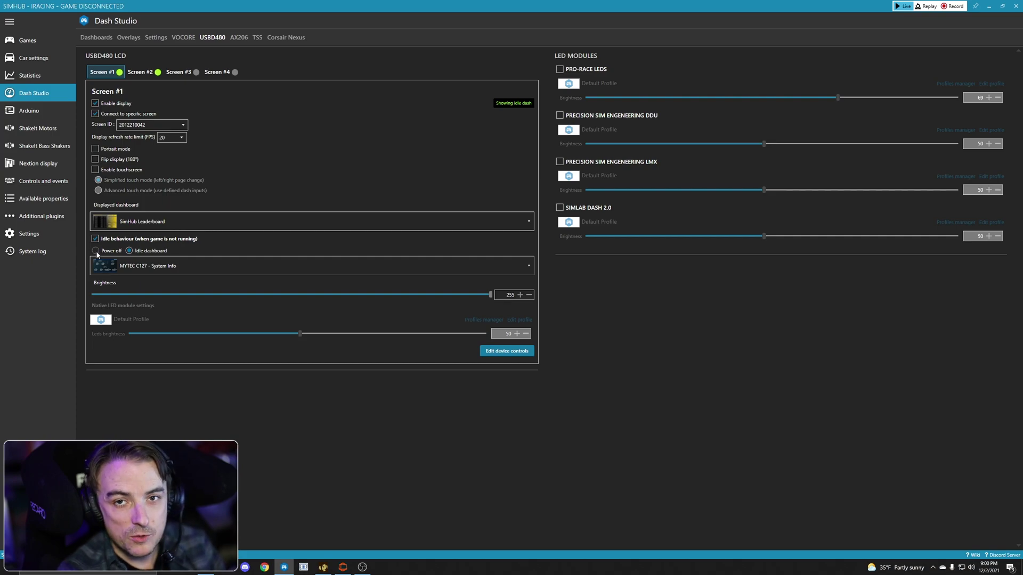
pyautogui.click(96, 252)
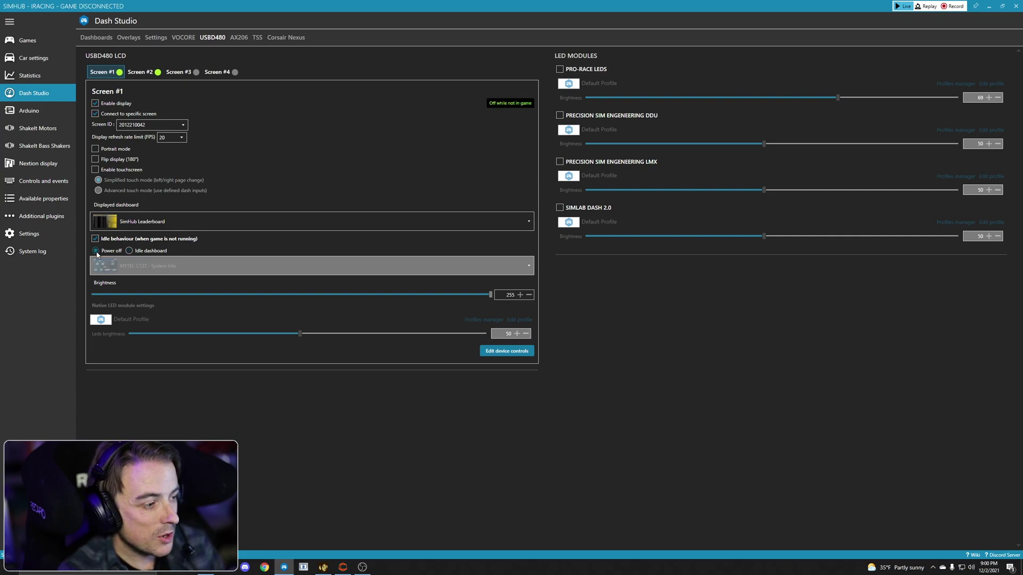
pyautogui.click(128, 251)
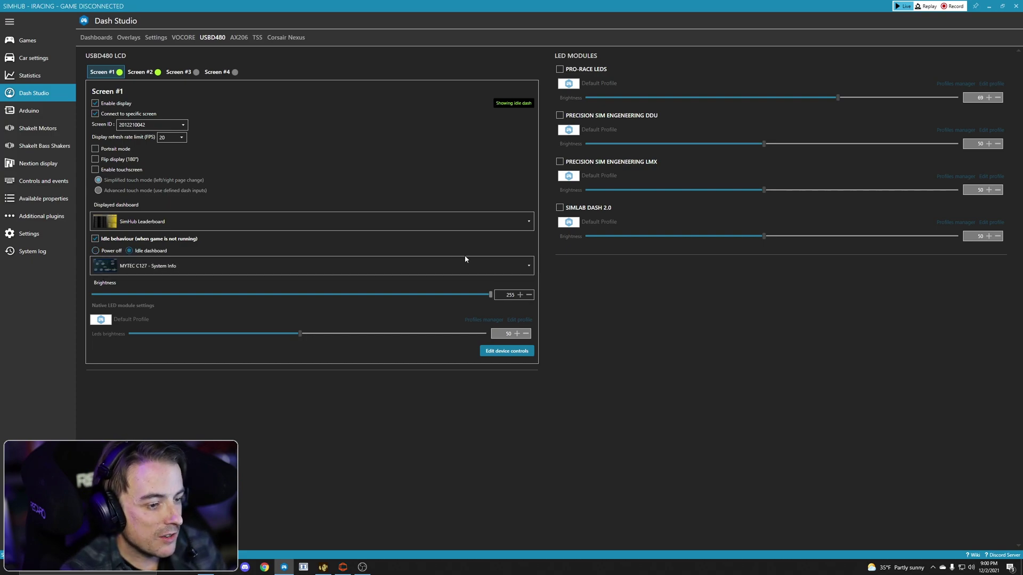
pyautogui.click(528, 273)
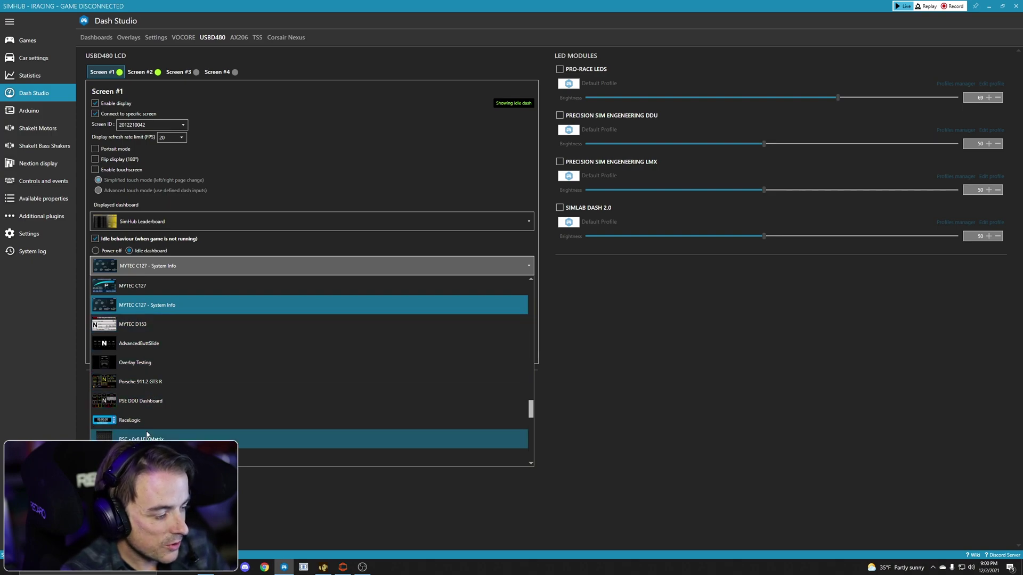
pyautogui.scroll(-1, 147, 380)
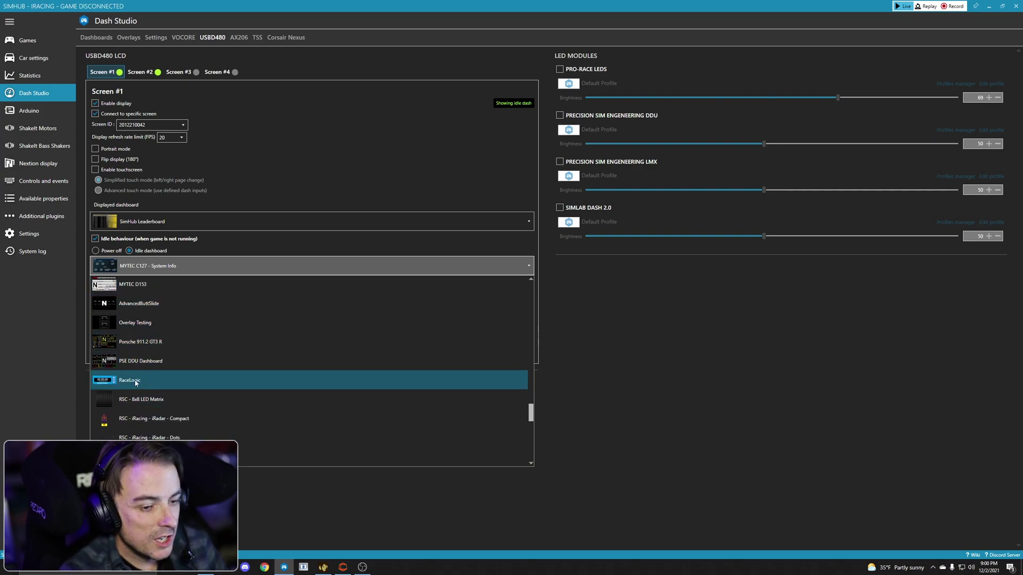
pyautogui.scroll(3, 148, 381)
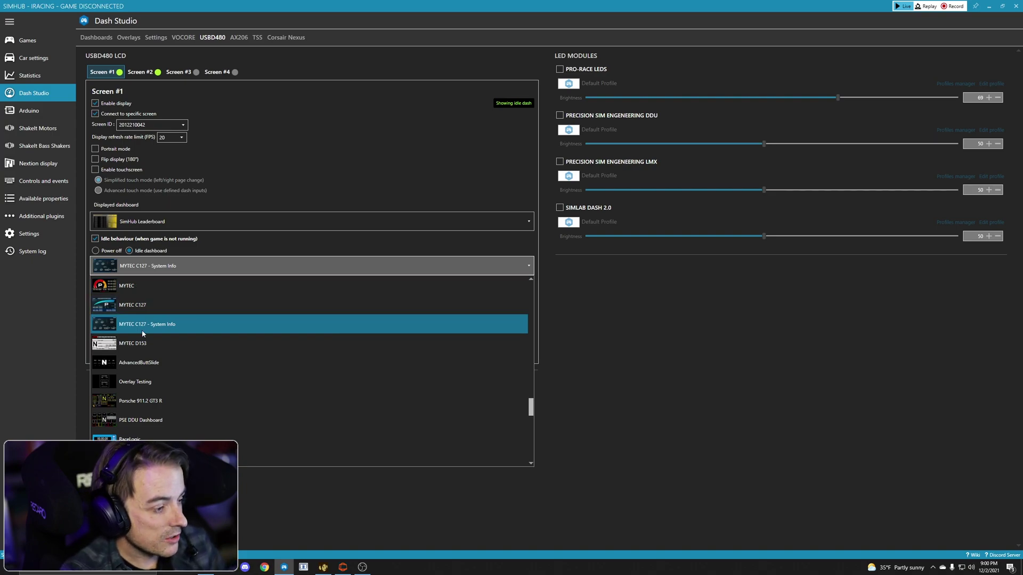
pyautogui.click(157, 319)
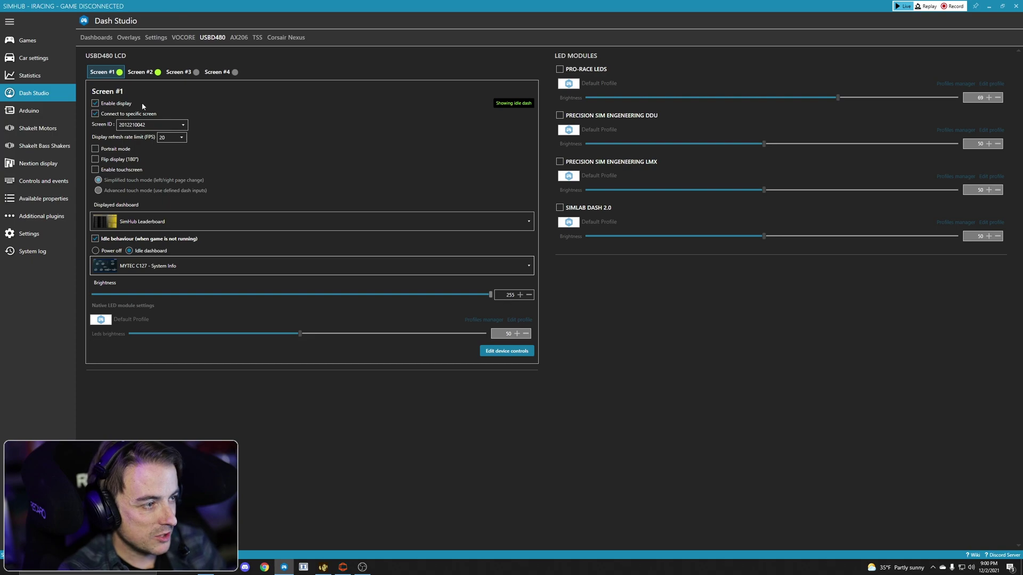
pyautogui.click(142, 73)
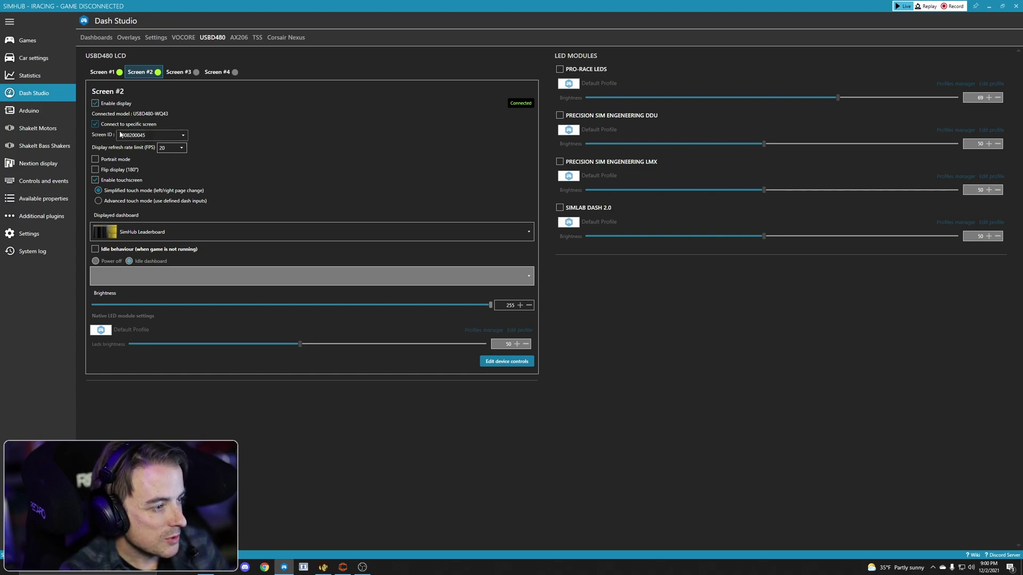
pyautogui.scroll(-1, 183, 135)
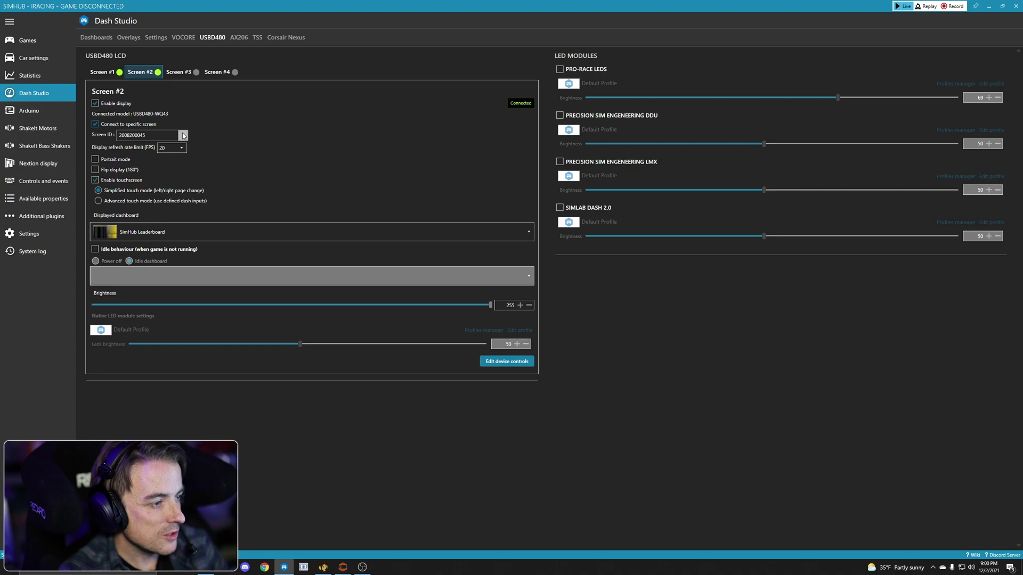
pyautogui.click(183, 135)
pyautogui.click(184, 136)
pyautogui.click(187, 135)
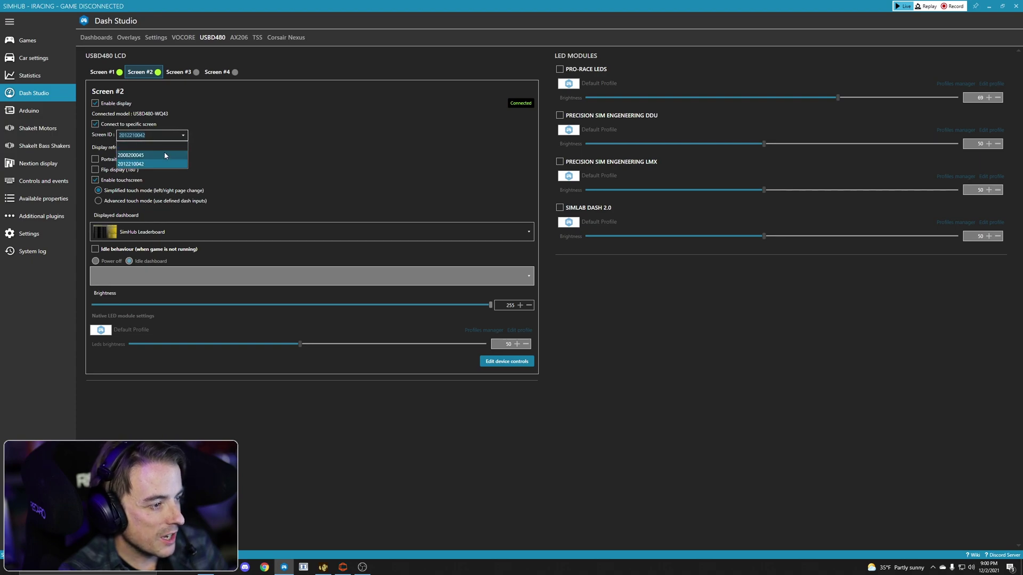
pyautogui.click(163, 155)
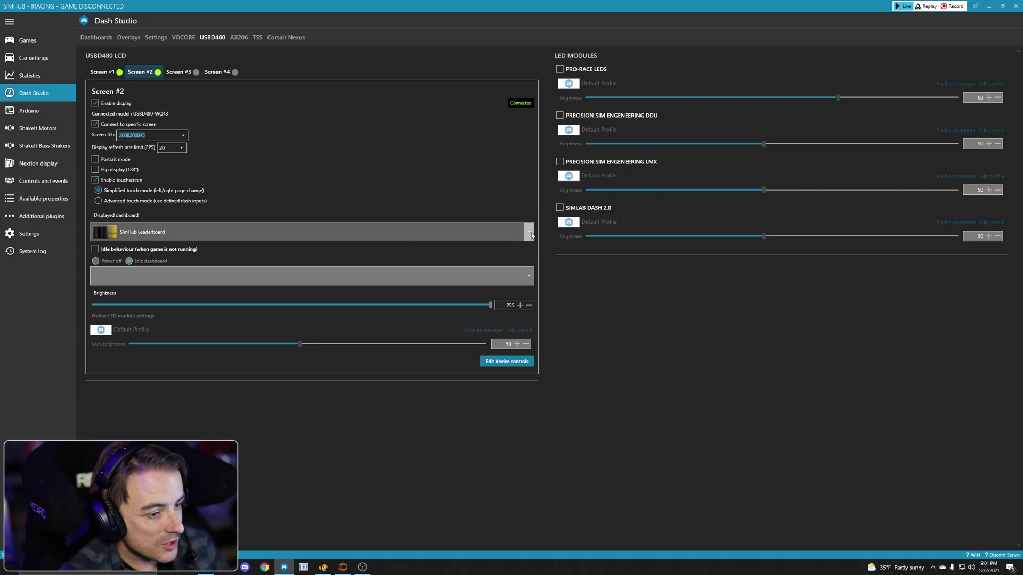
# Show GSI FPE v2.4 on Screen #2, leaving idle behaviour switched off.
pyautogui.click(240, 232)
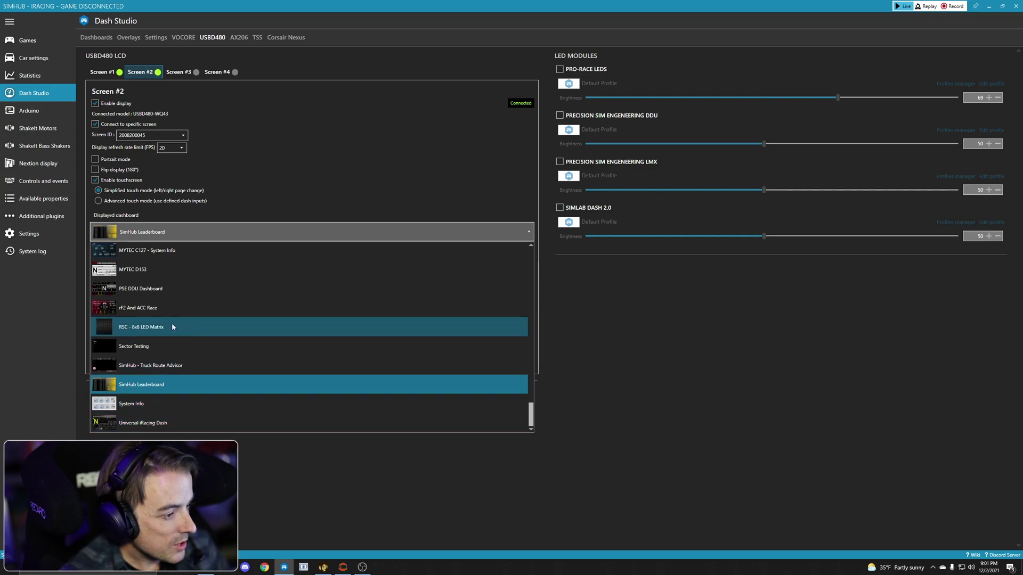
pyautogui.scroll(10, 193, 298)
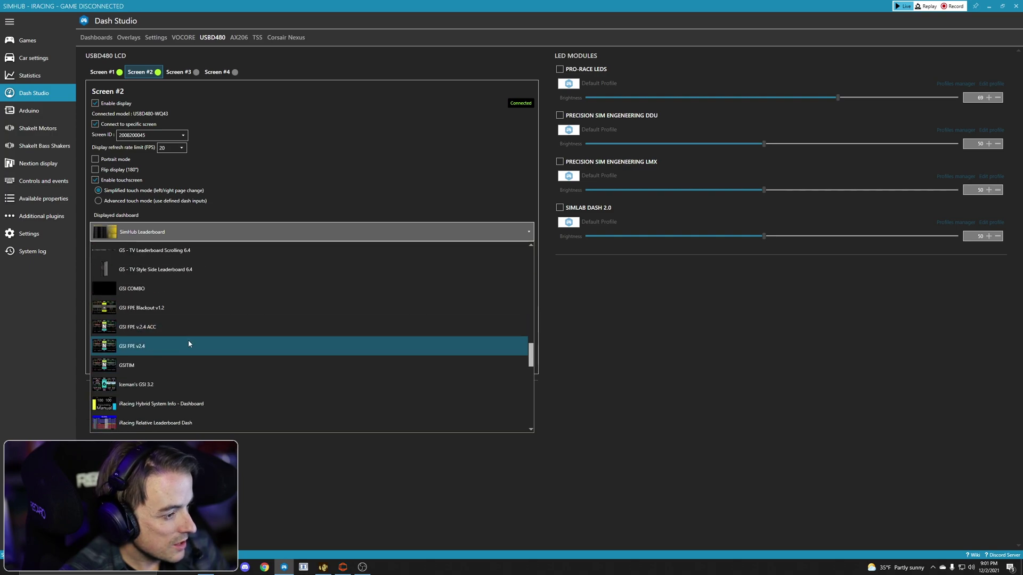
pyautogui.click(144, 347)
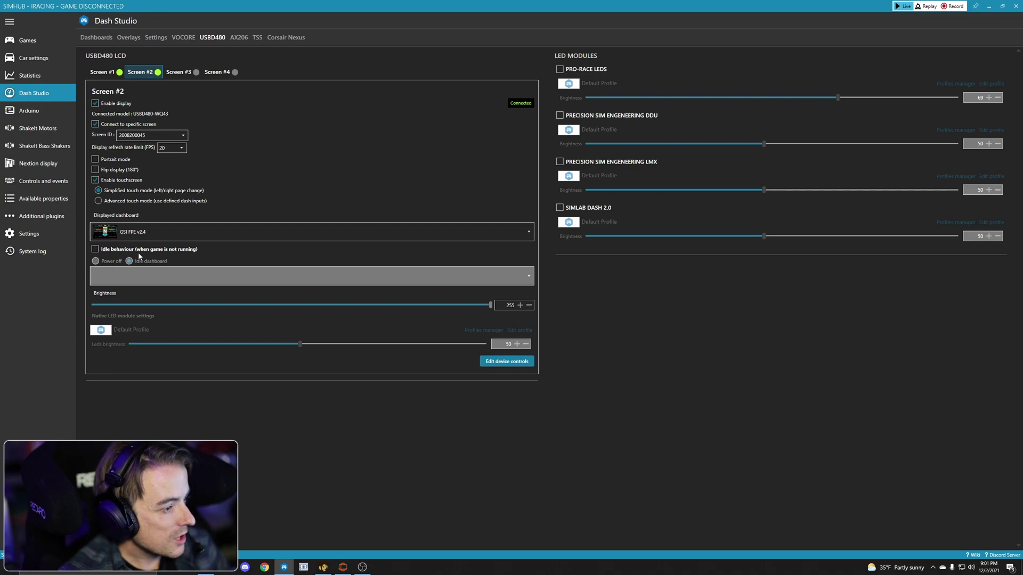
pyautogui.click(95, 249)
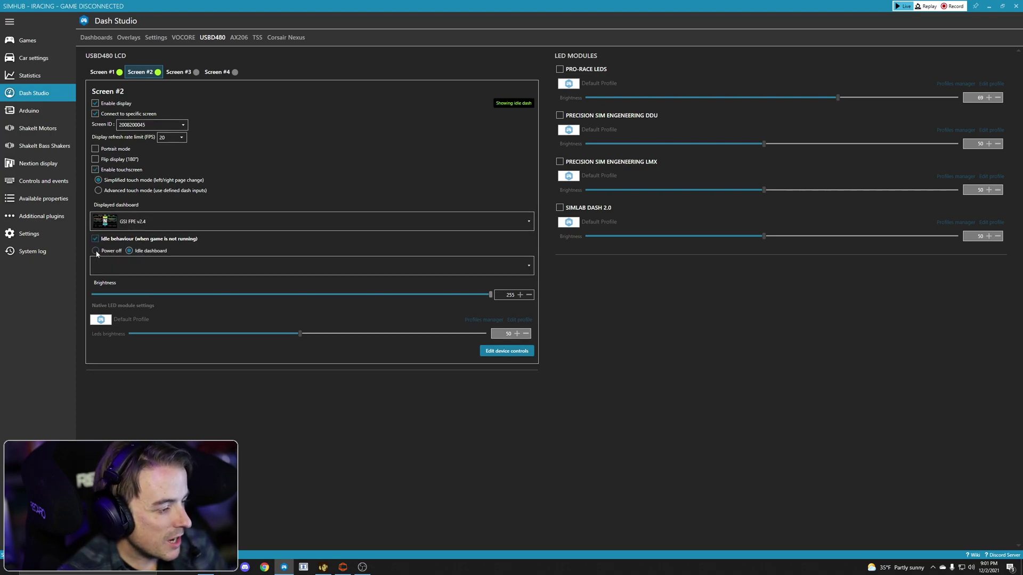
pyautogui.click(94, 238)
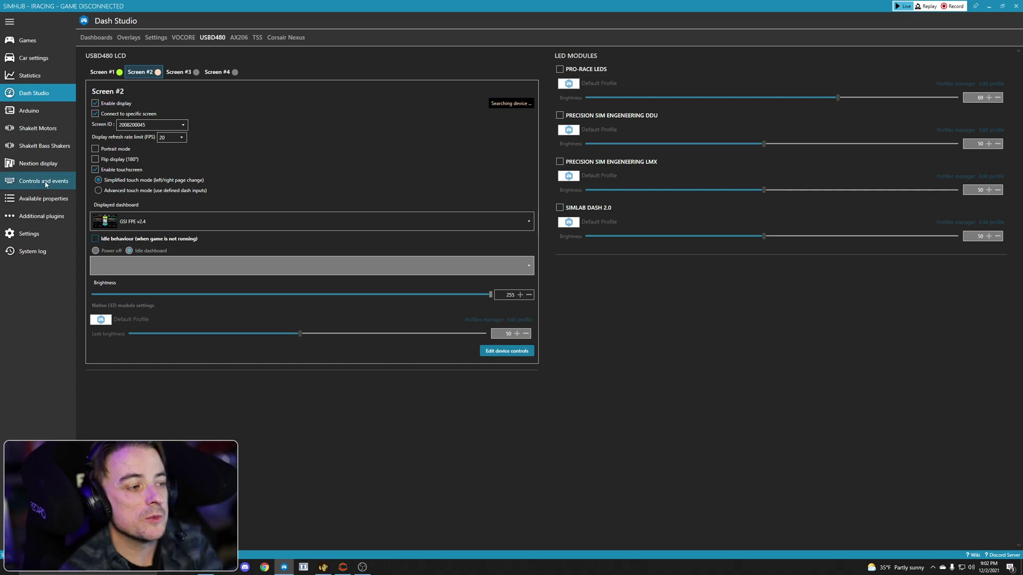
# Keep Screen #2's refresh rate limit at 20 FPS and go back to Screen #1.
pyautogui.click(182, 138)
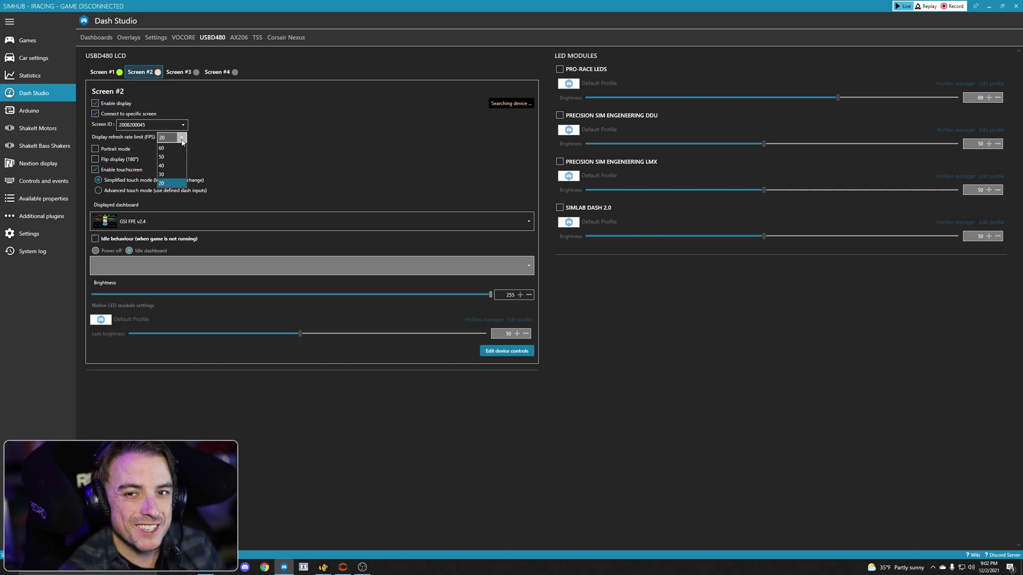
pyautogui.click(182, 142)
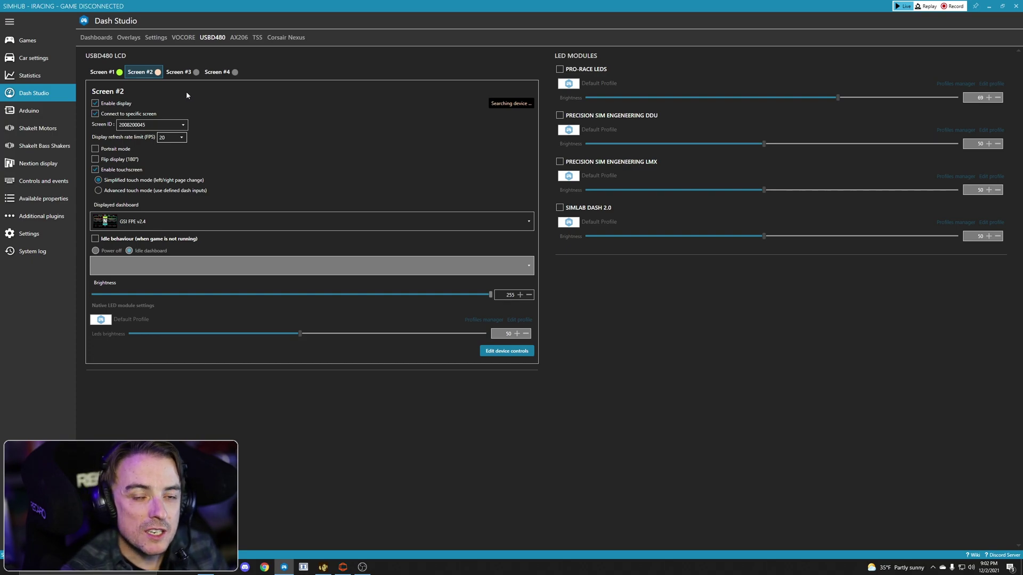
pyautogui.click(107, 71)
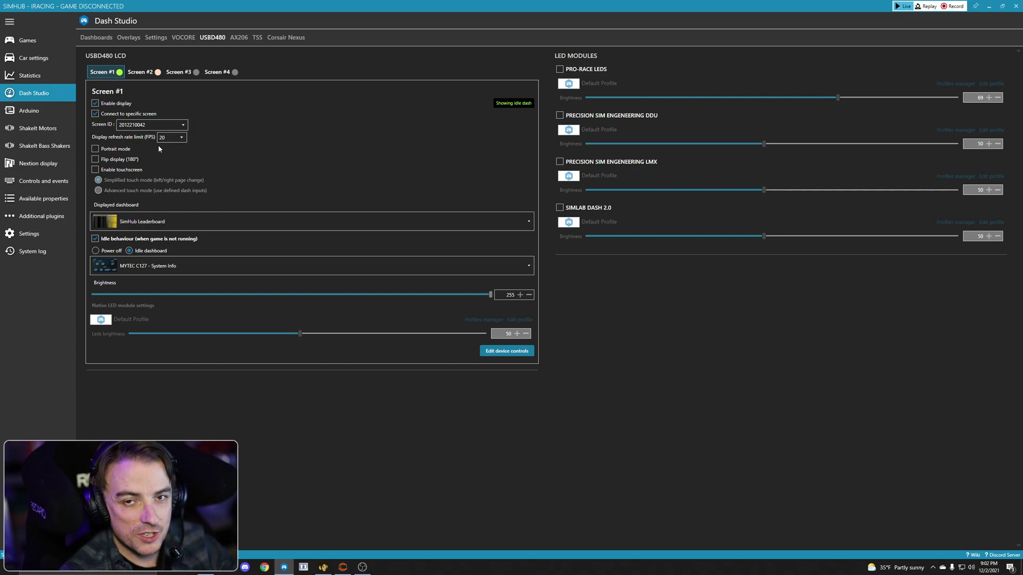
# Turn on Connect to specific screen for the VOCORE display, then return to USBD480.
pyautogui.click(182, 39)
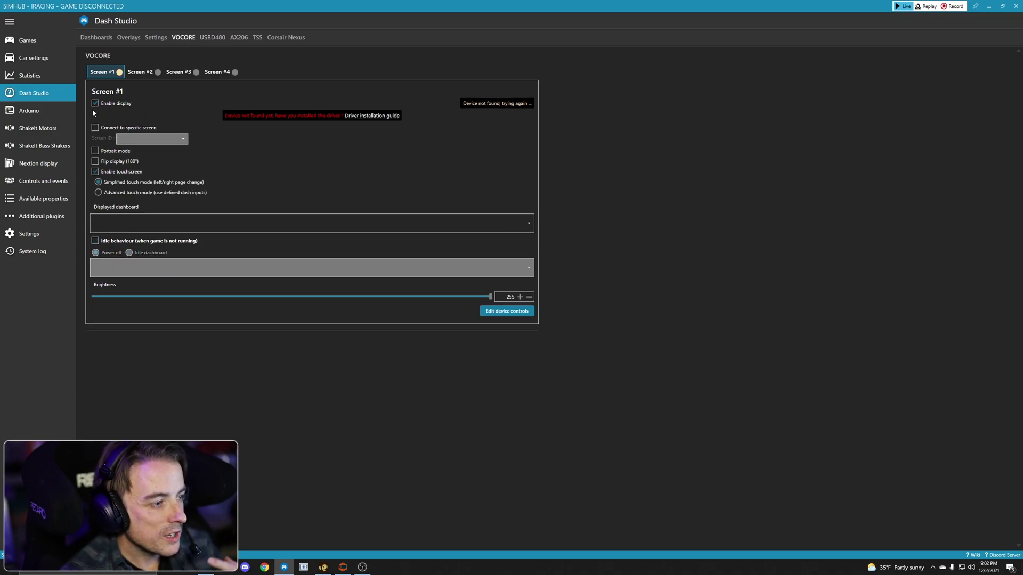
pyautogui.click(96, 128)
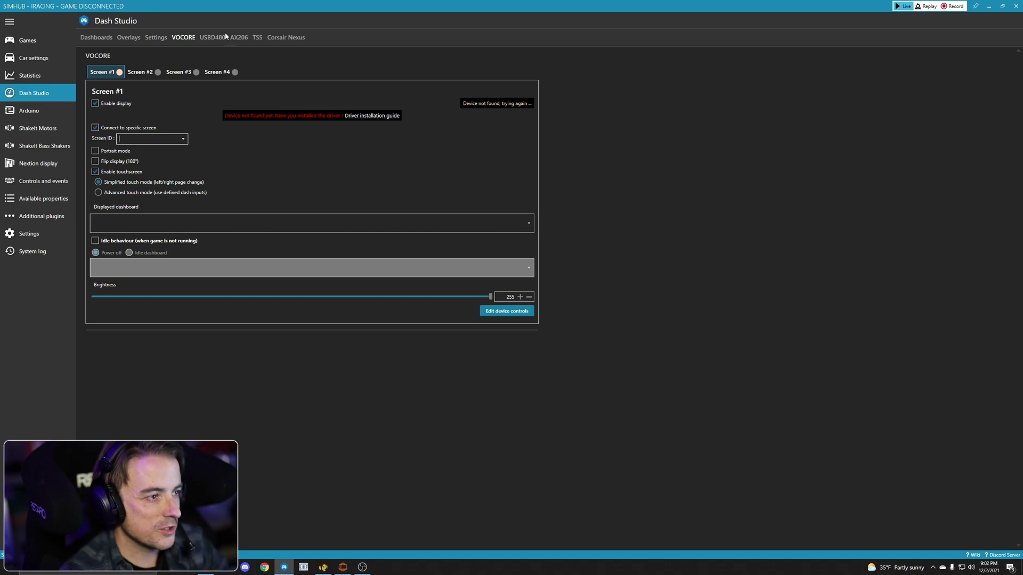
pyautogui.click(213, 38)
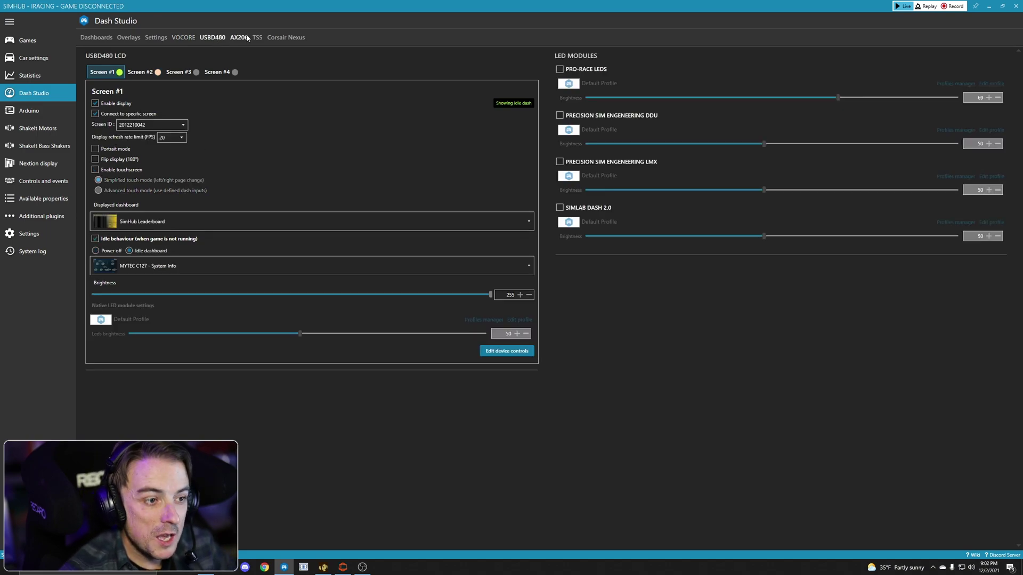